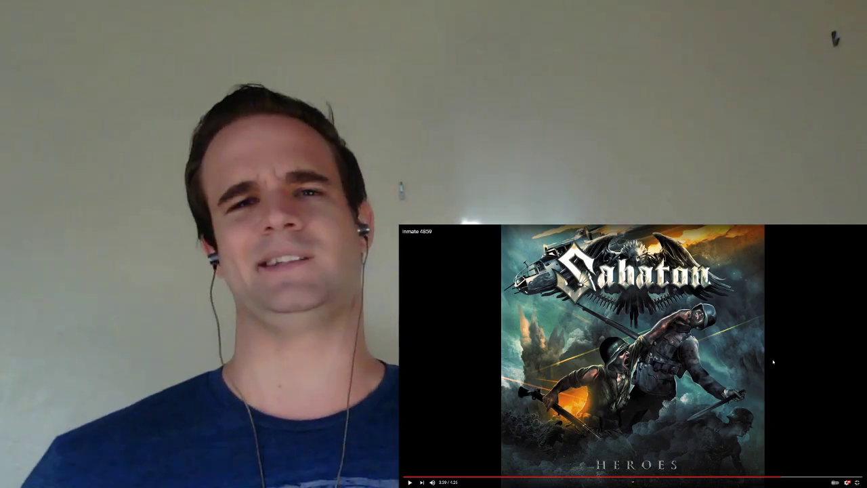
key("space")
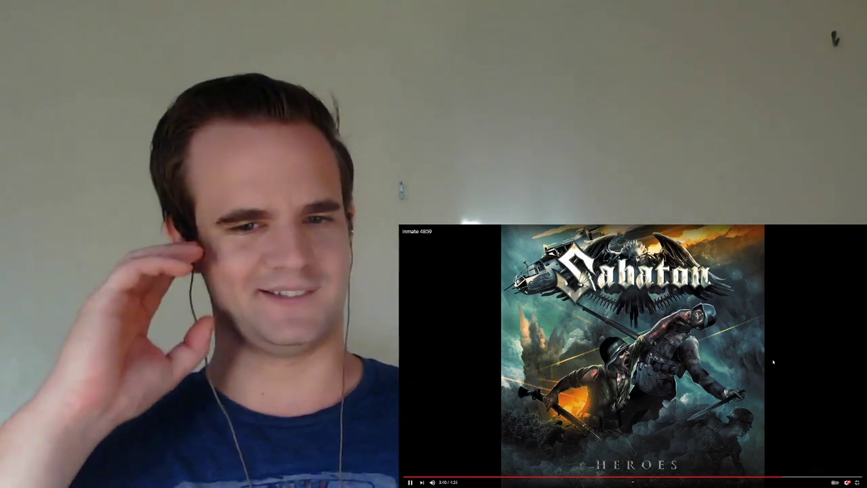